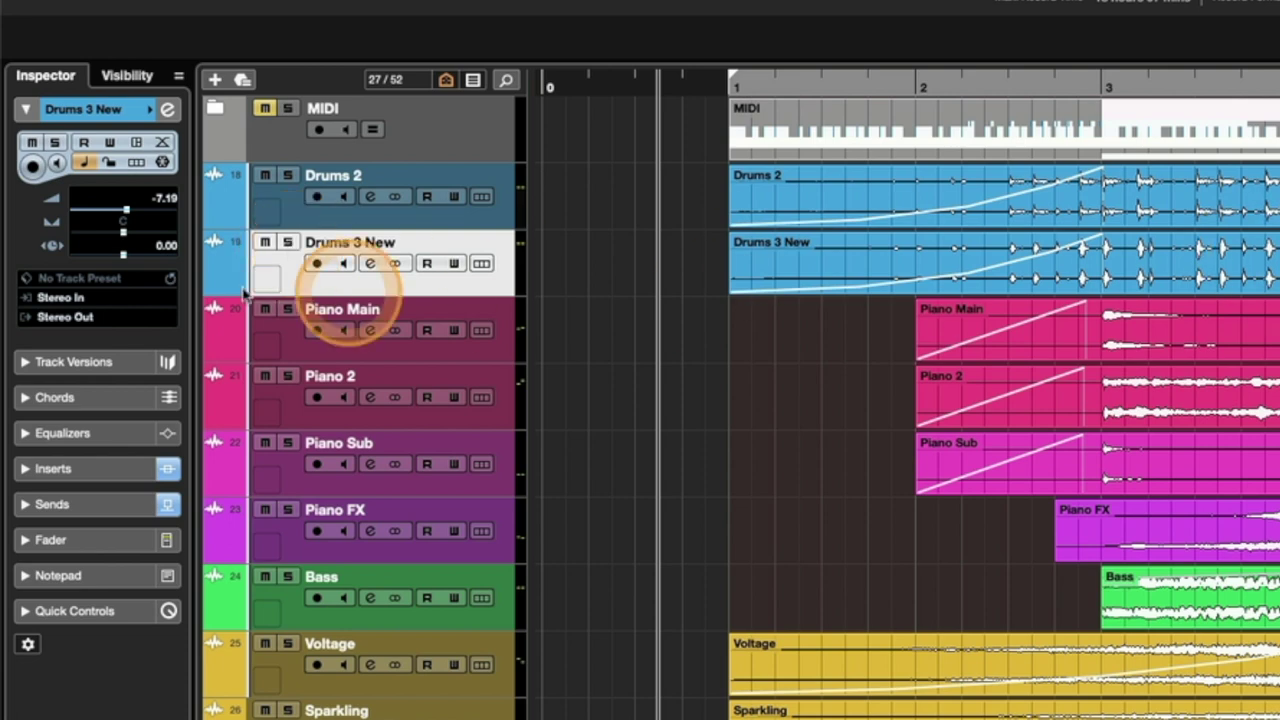
Switch Solo Defeat on and back off for the Drums 3 New track
left_click(295, 274)
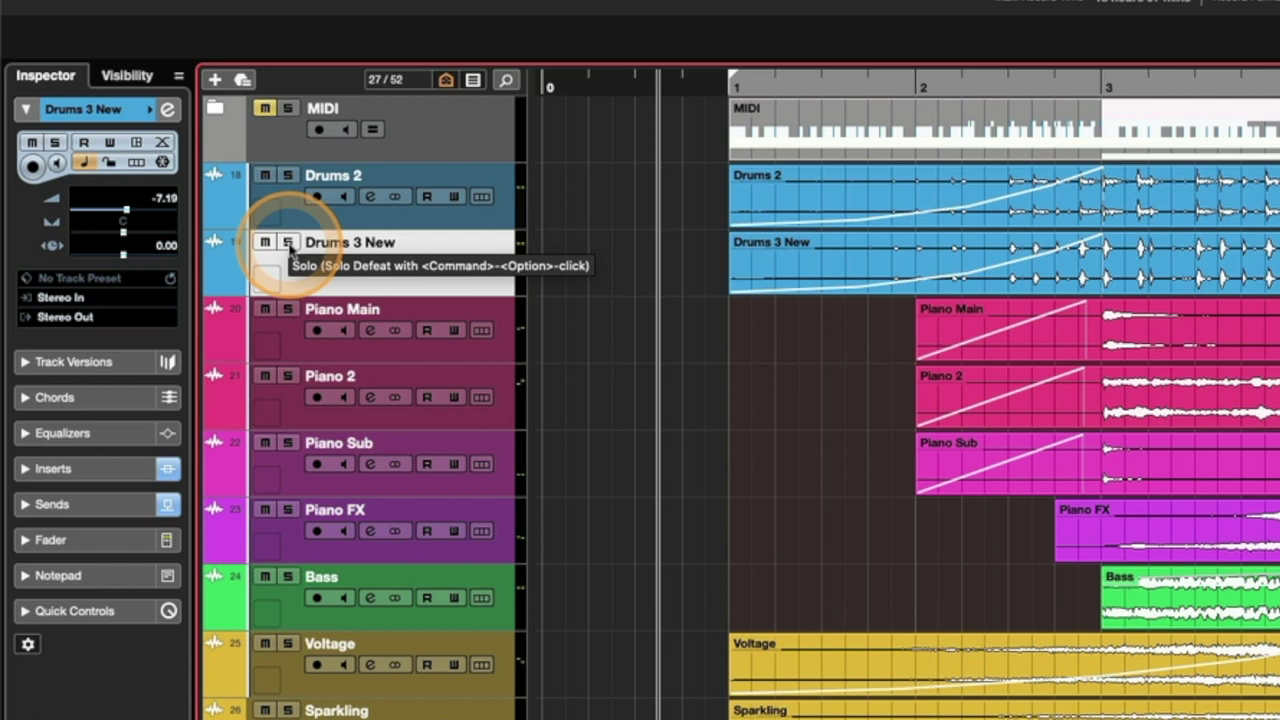
left_click(288, 244, "alt+super")
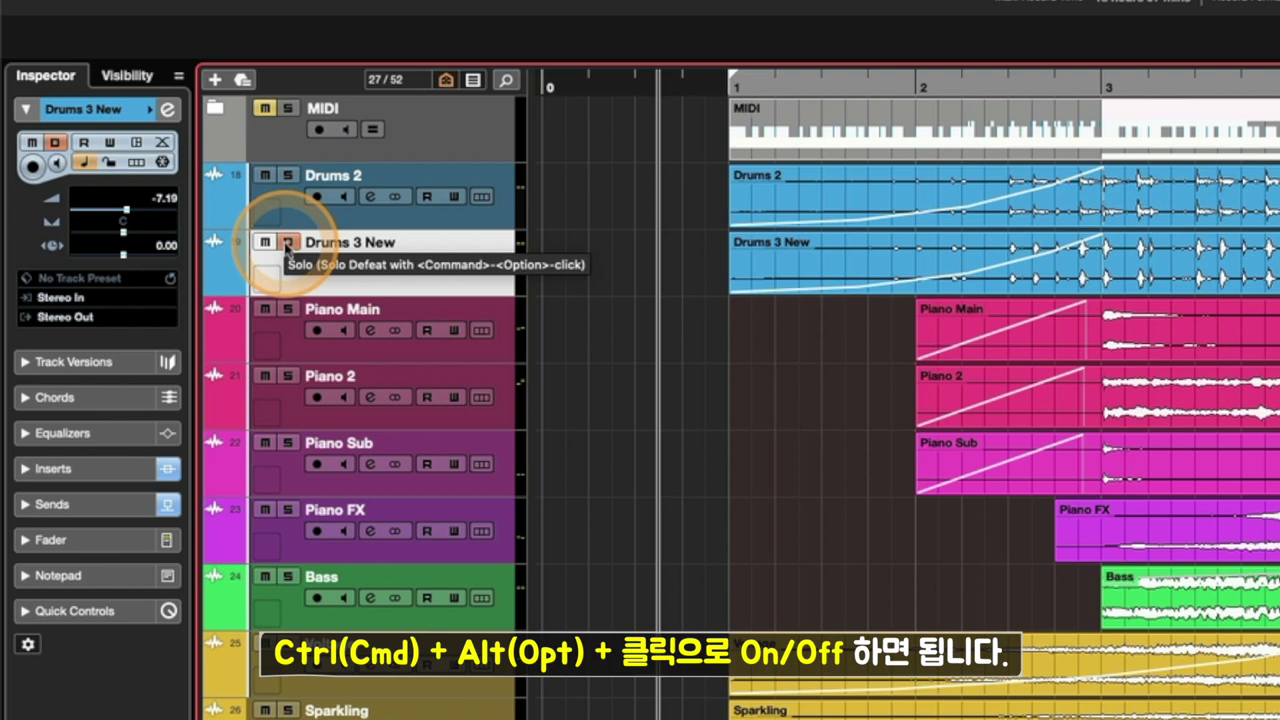
left_click(288, 242, "alt+super")
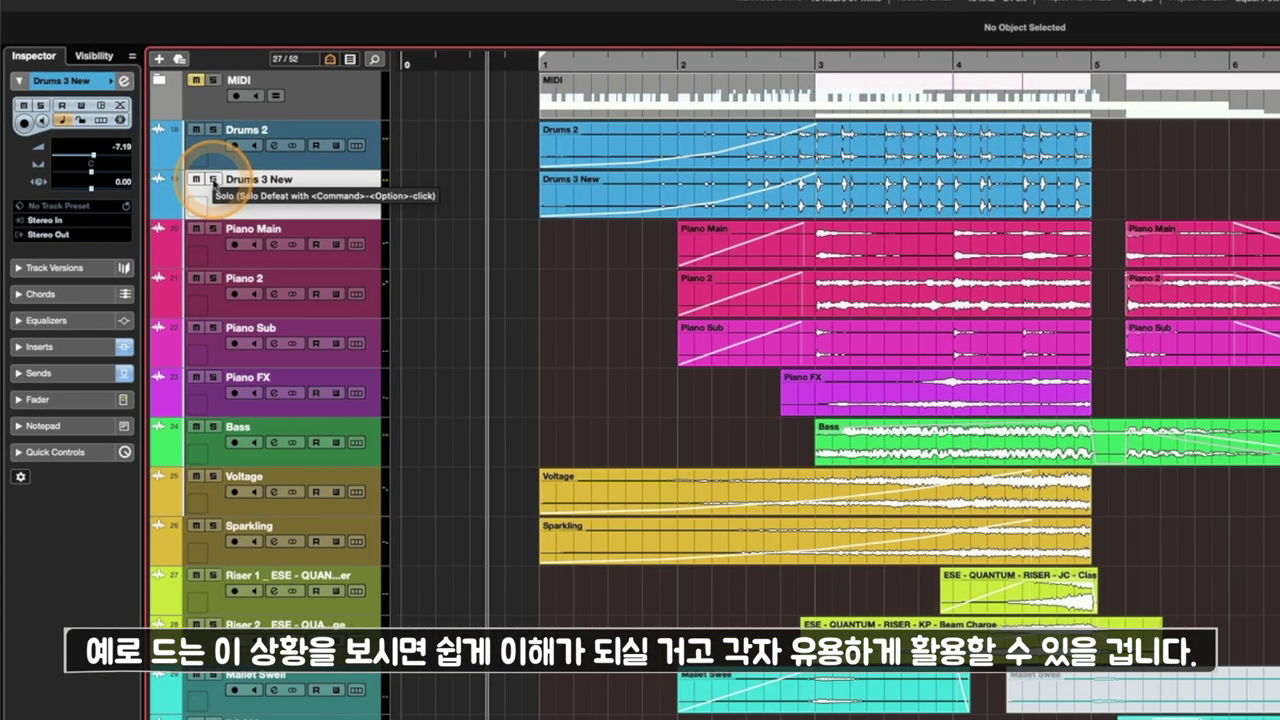
Solo the Drums 3 New track and listen to it briefly from bar 3
left_click(288, 242)
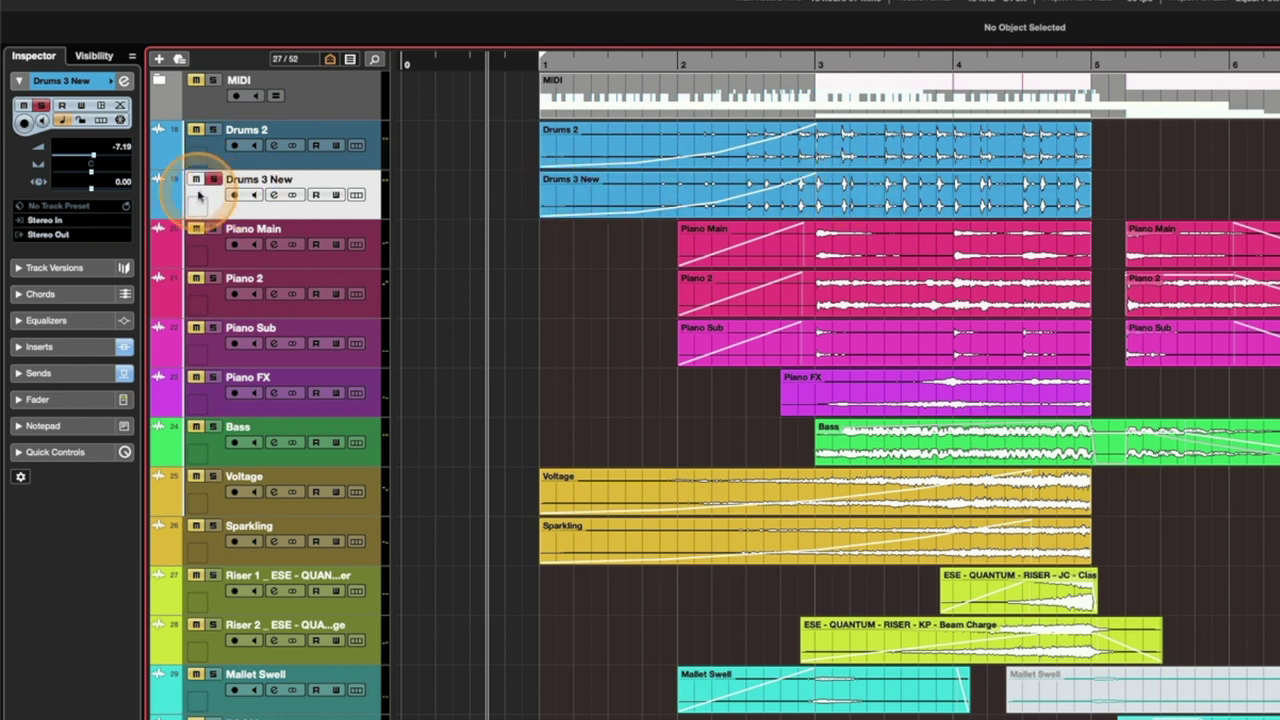
left_click(823, 58)
key("space")
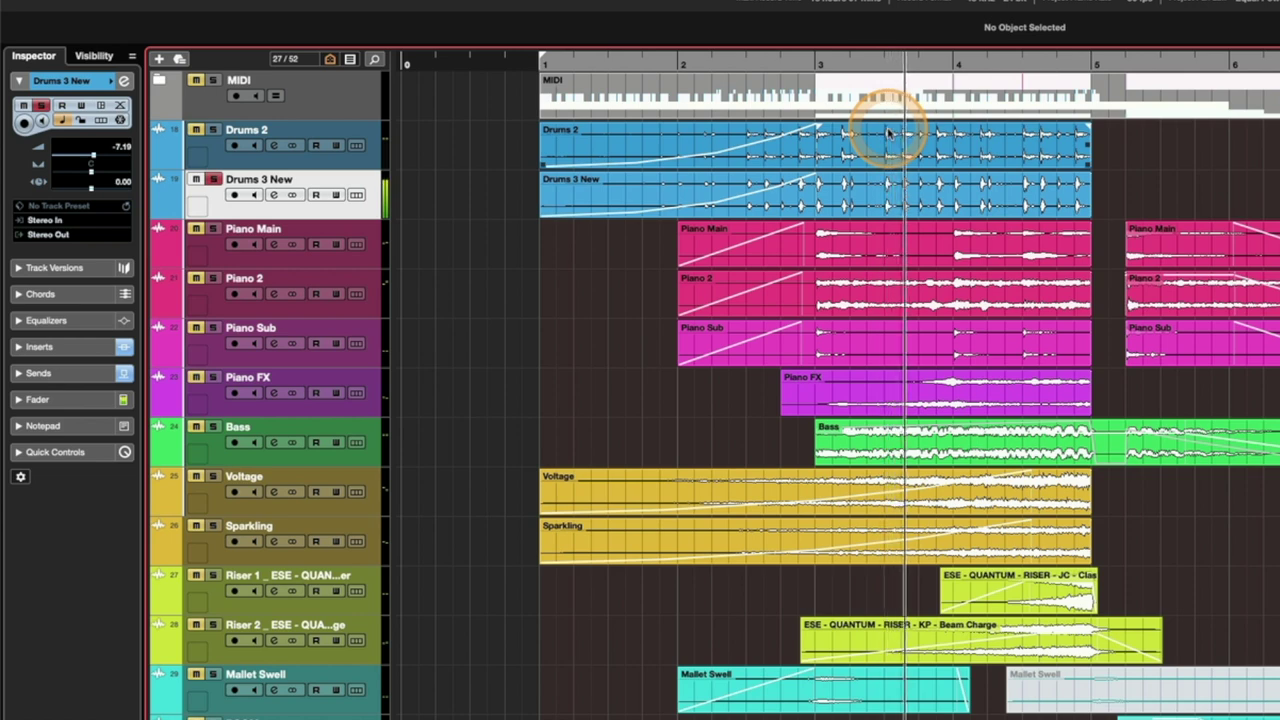
key("space")
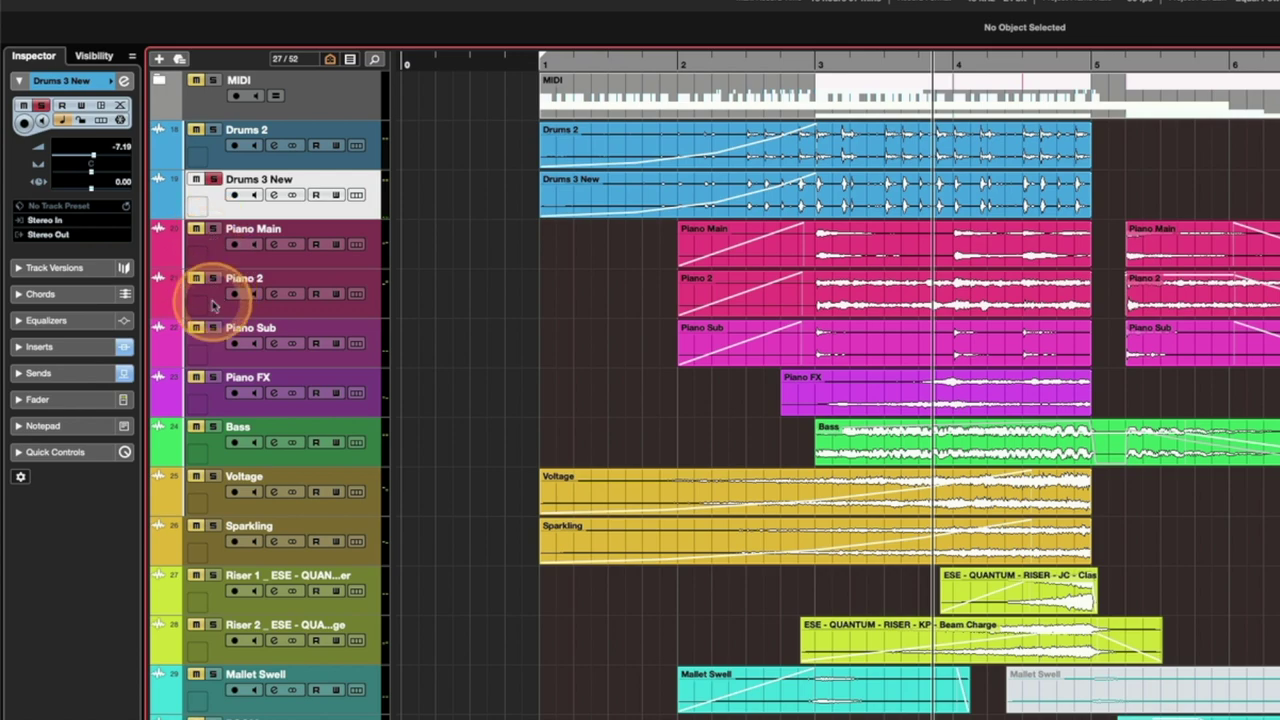
Add a solo on Piano 2, then switch an exclusive solo back and forth between Piano Main and Piano 2
left_click(213, 279)
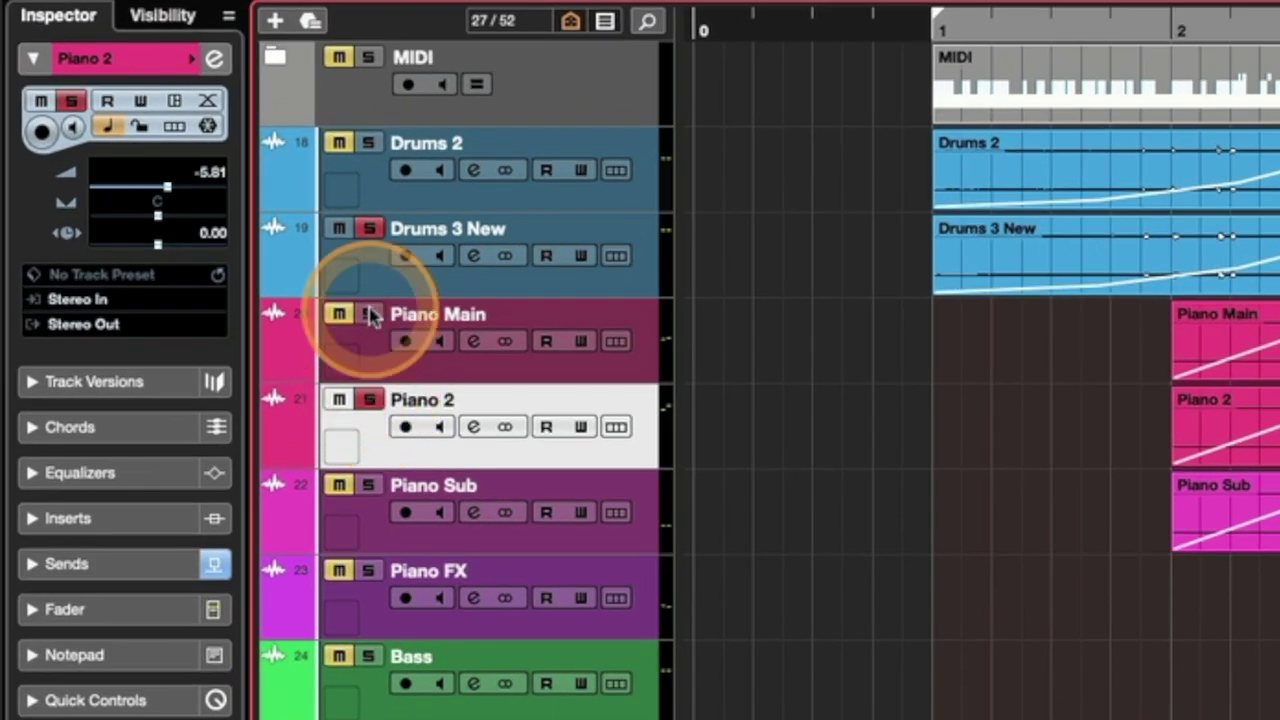
left_click(347, 302)
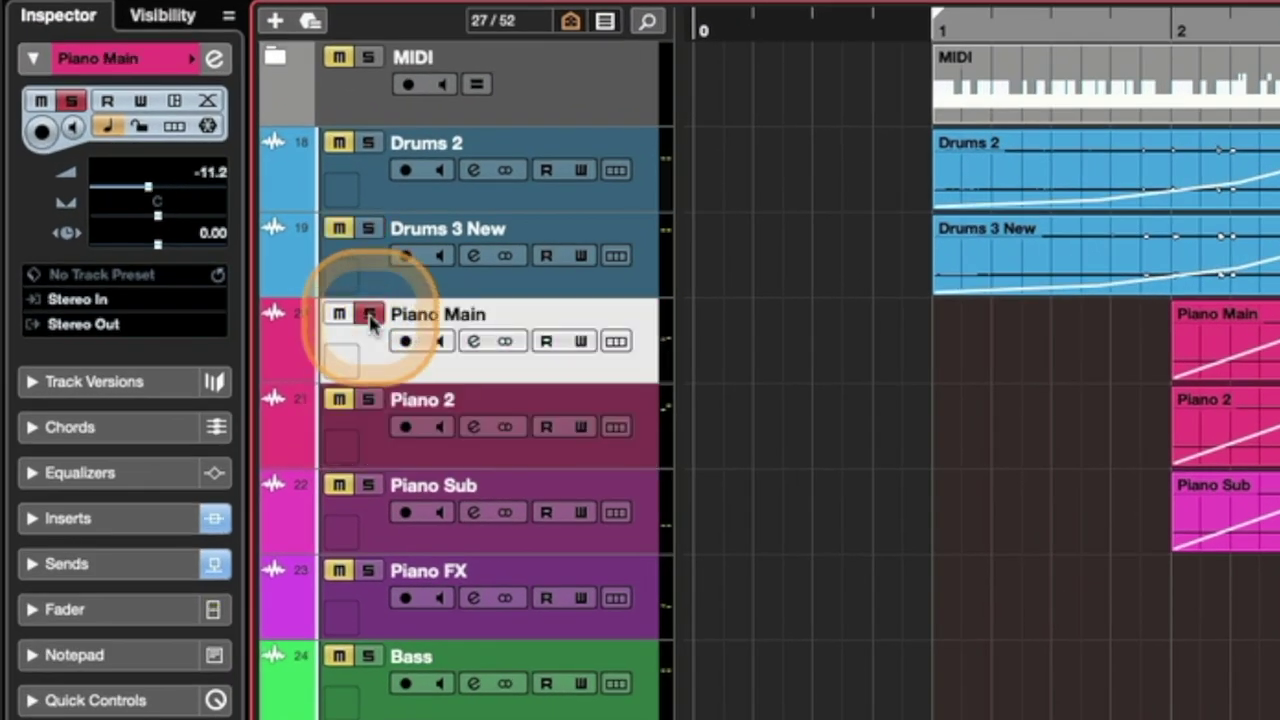
left_click(370, 400)
left_click(366, 314)
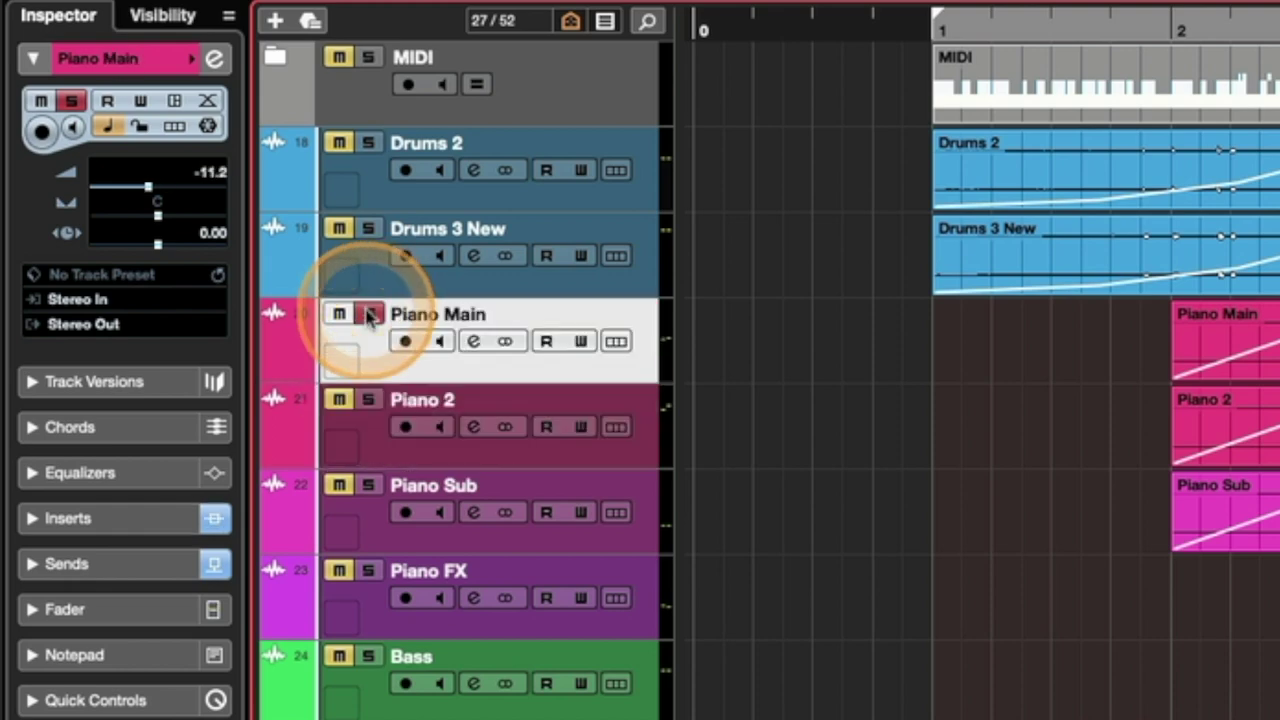
left_click(370, 400)
left_click(362, 318)
left_click(360, 405)
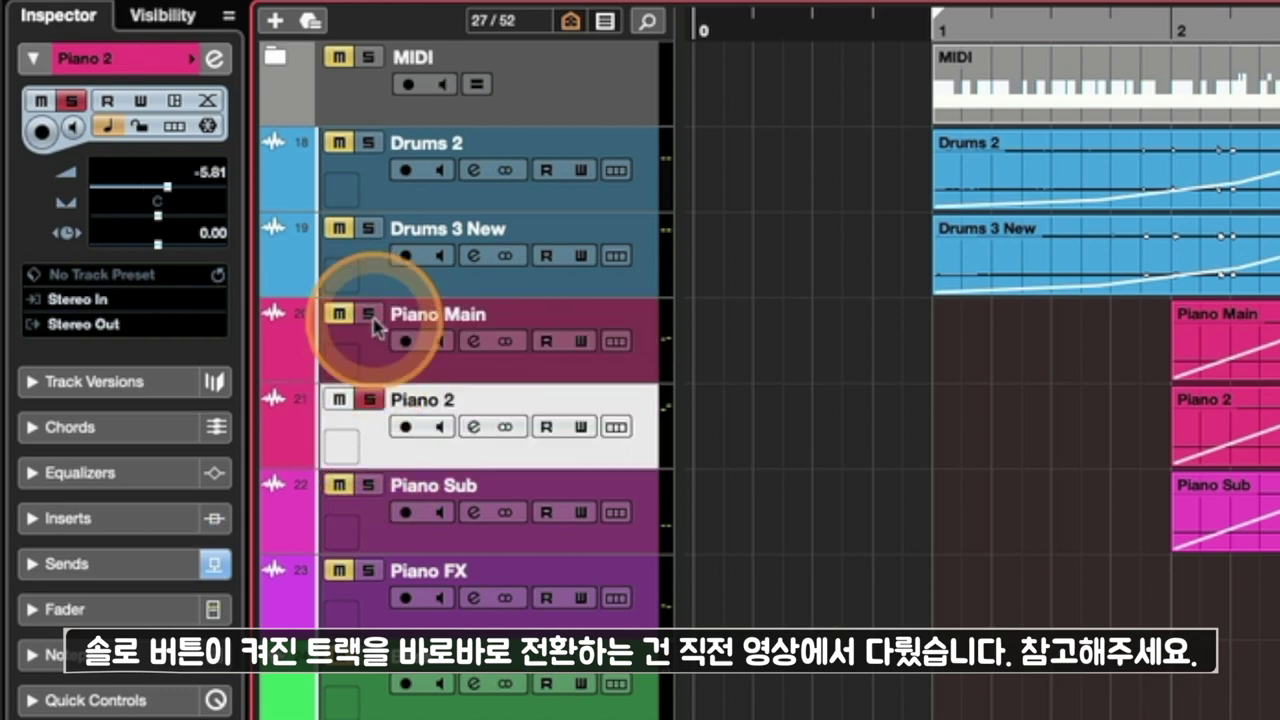
left_click(376, 336)
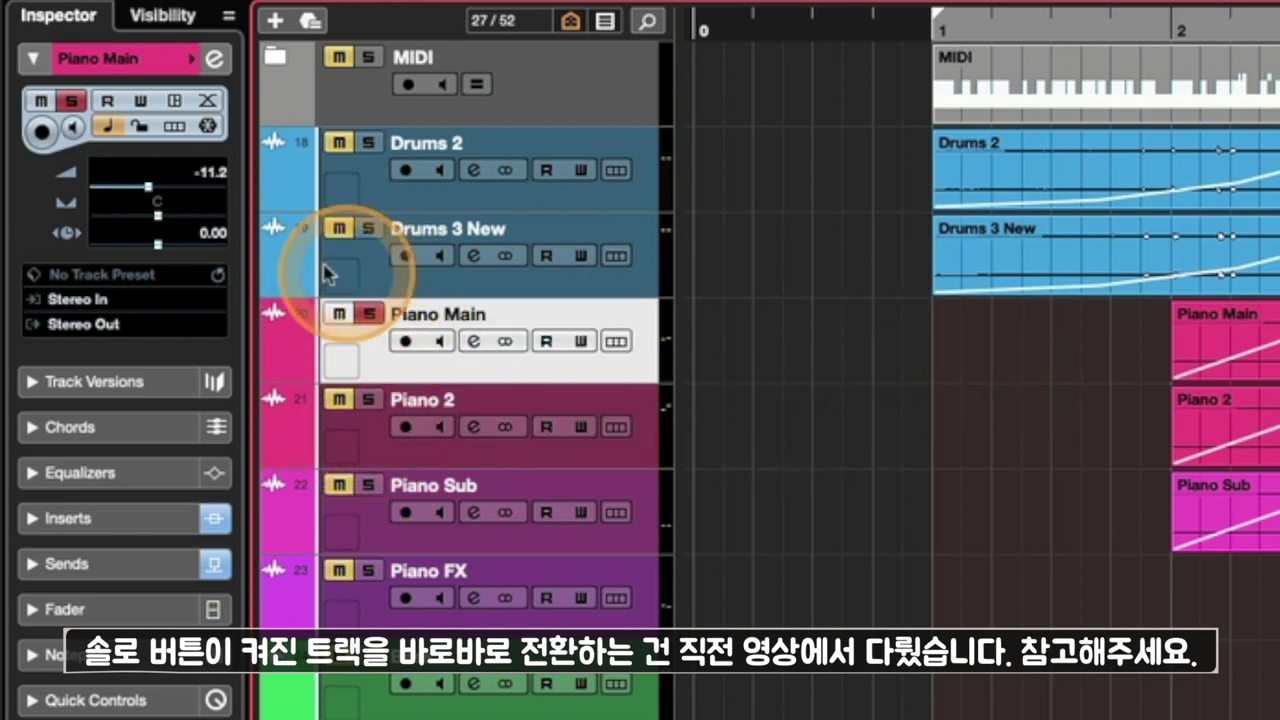
left_click(370, 402)
left_click(369, 314)
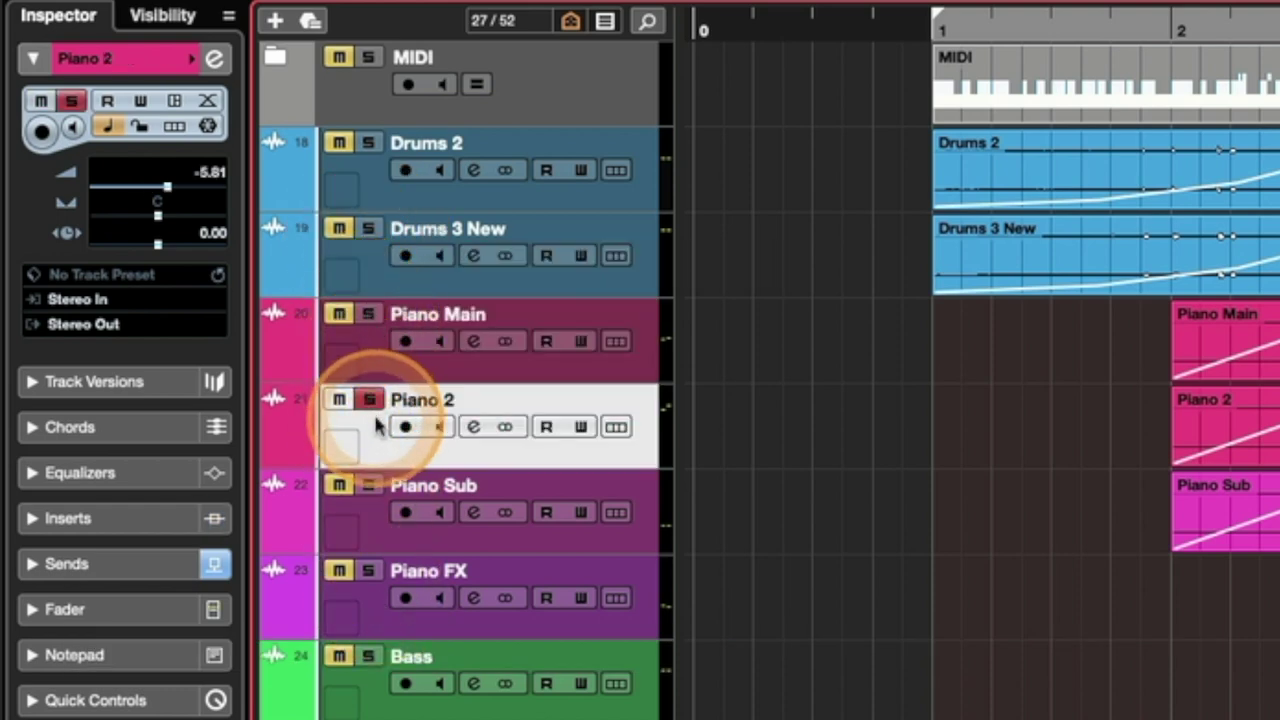
Solo Drums 3 New together with Piano 2, then clear the solo on both tracks
left_click(369, 229)
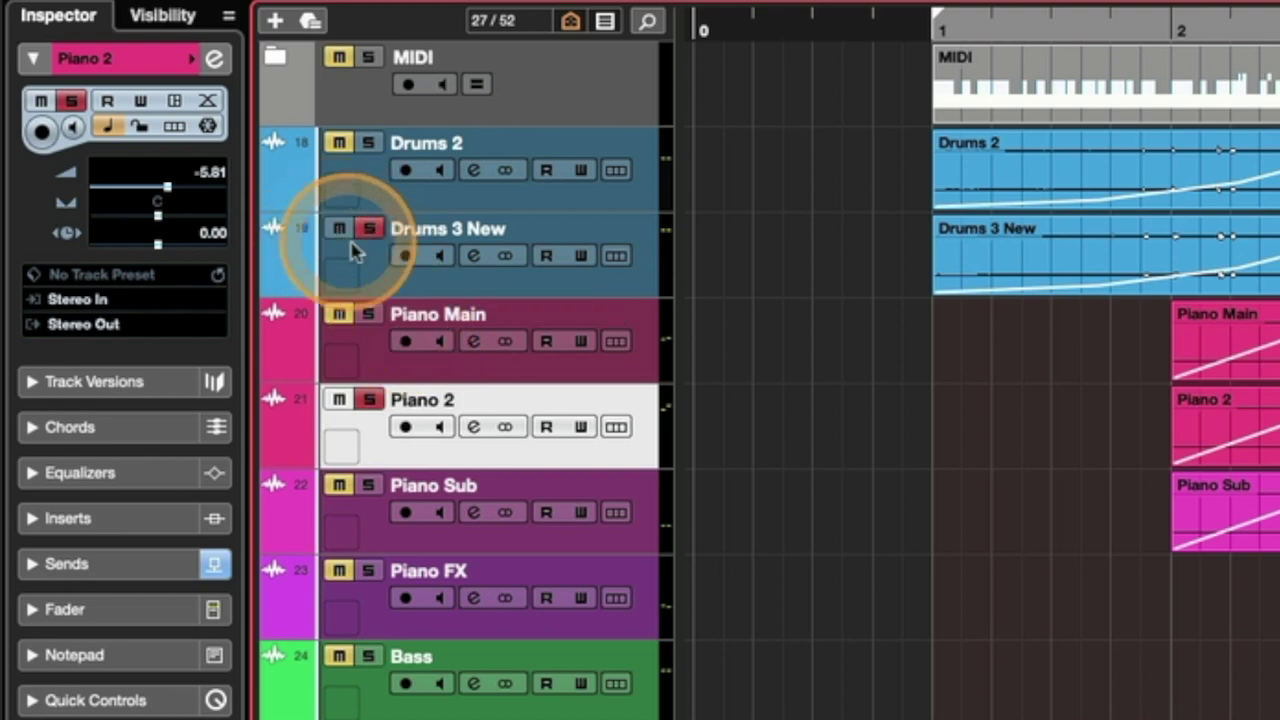
left_click(371, 231)
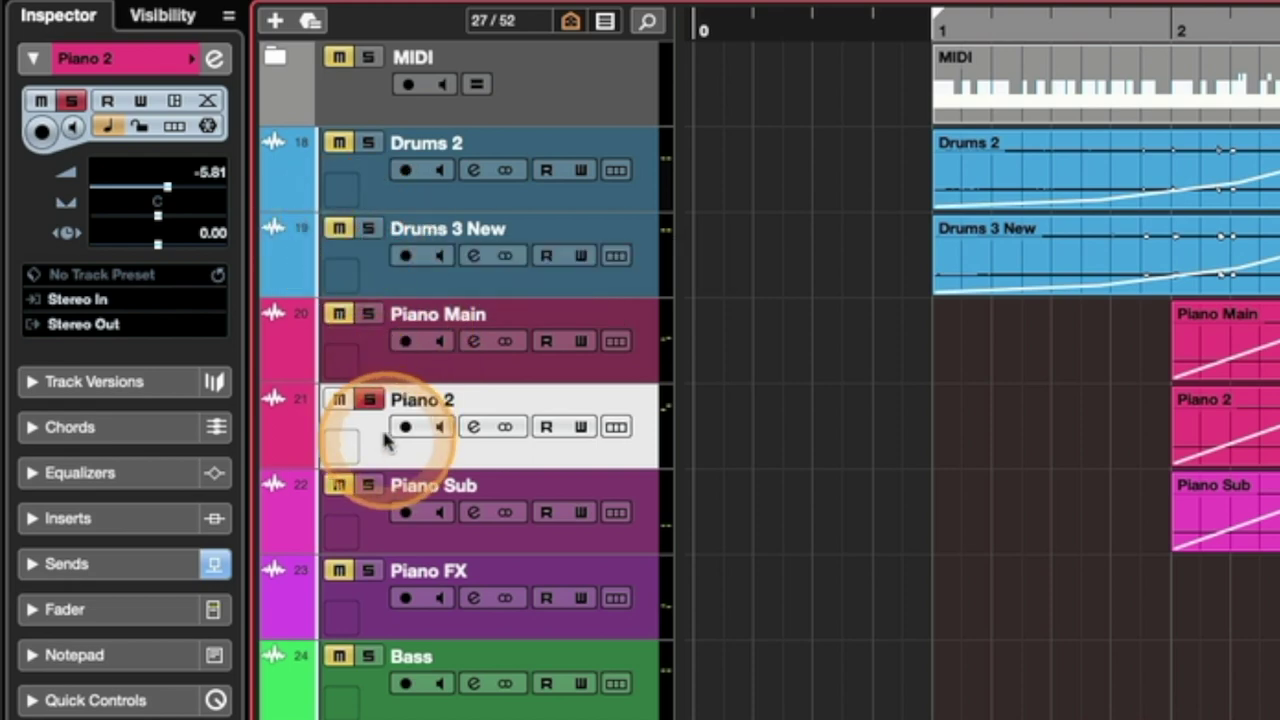
left_click(371, 402)
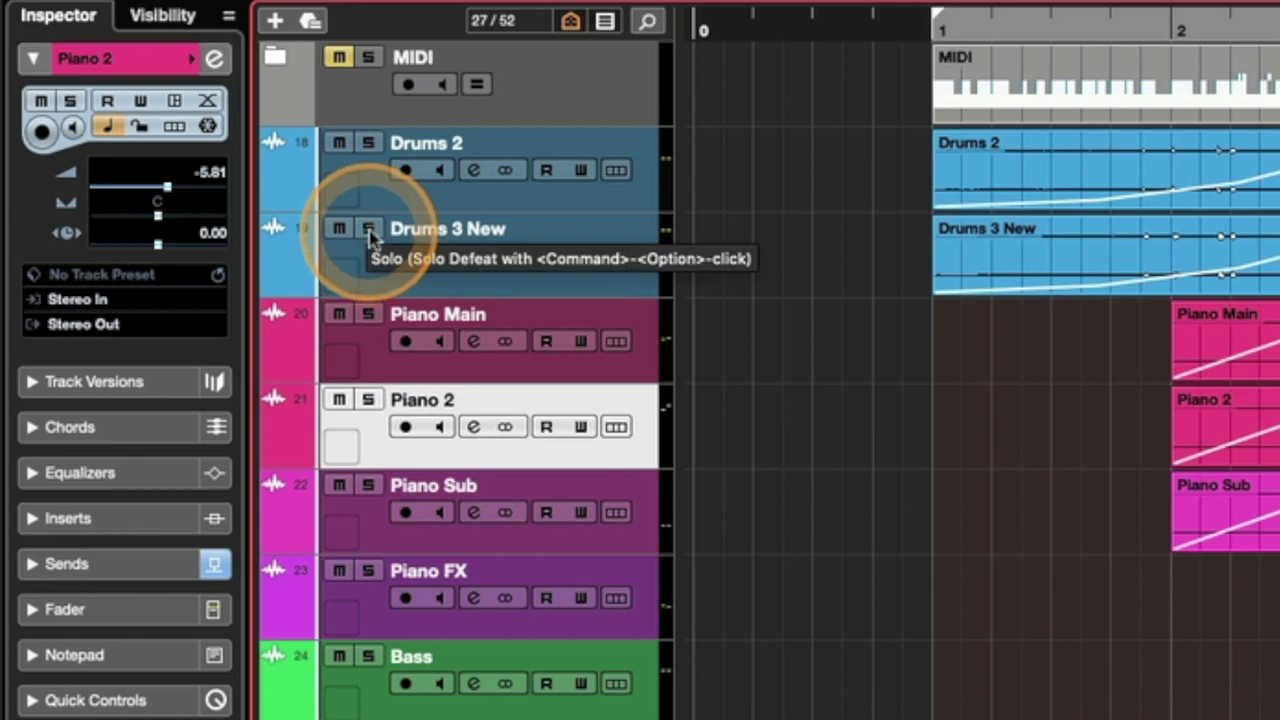
Enable Solo Defeat on Drums 3 New and solo Piano 2 for playback from bar 3
left_click(369, 229)
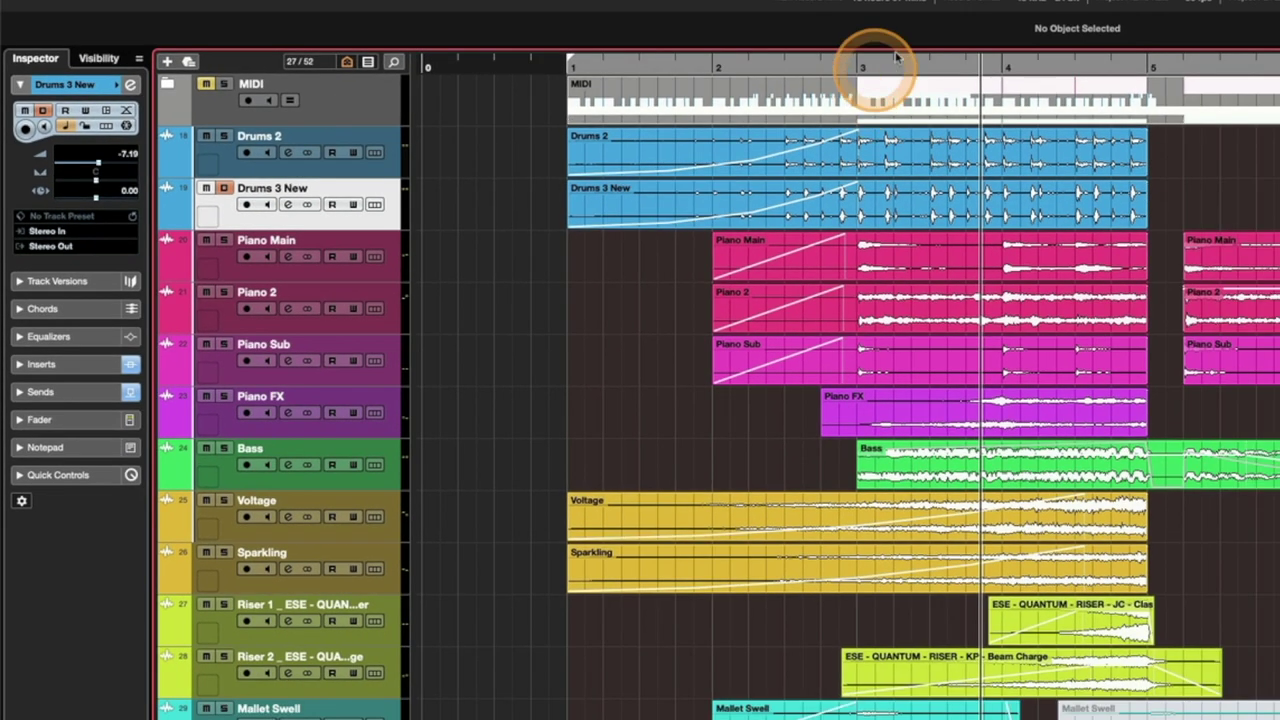
left_click(860, 63)
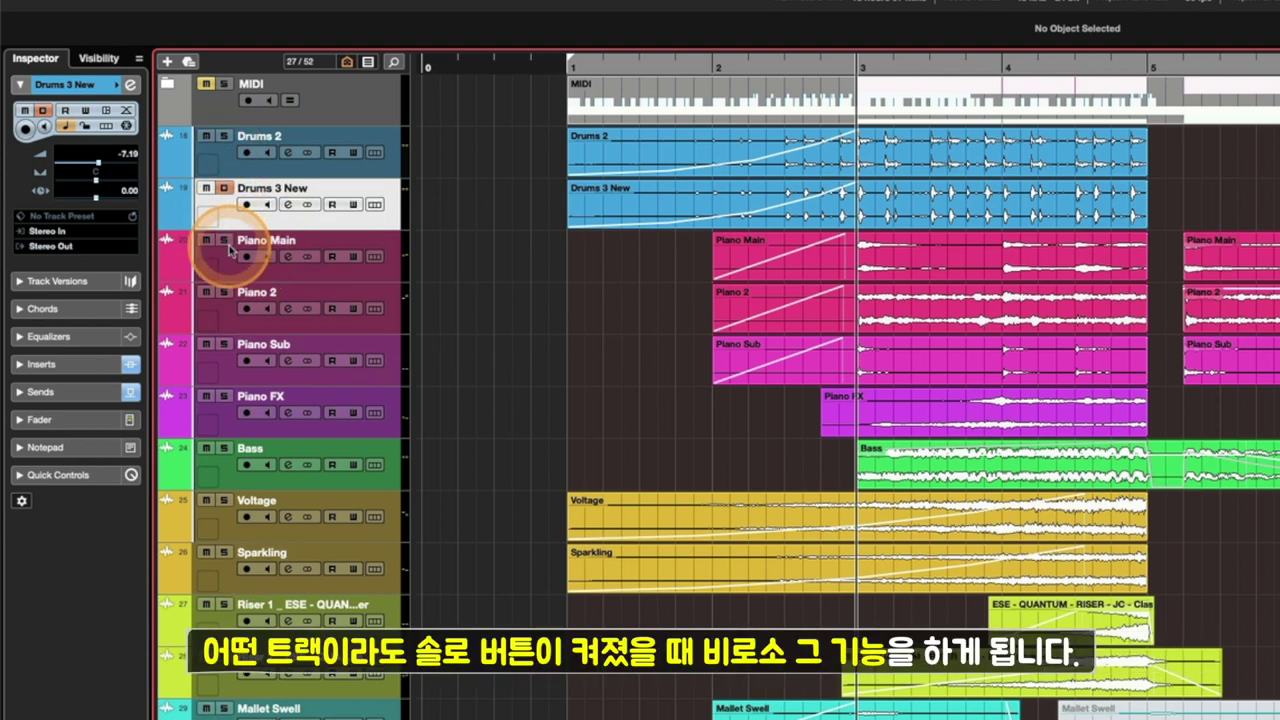
left_click(225, 295)
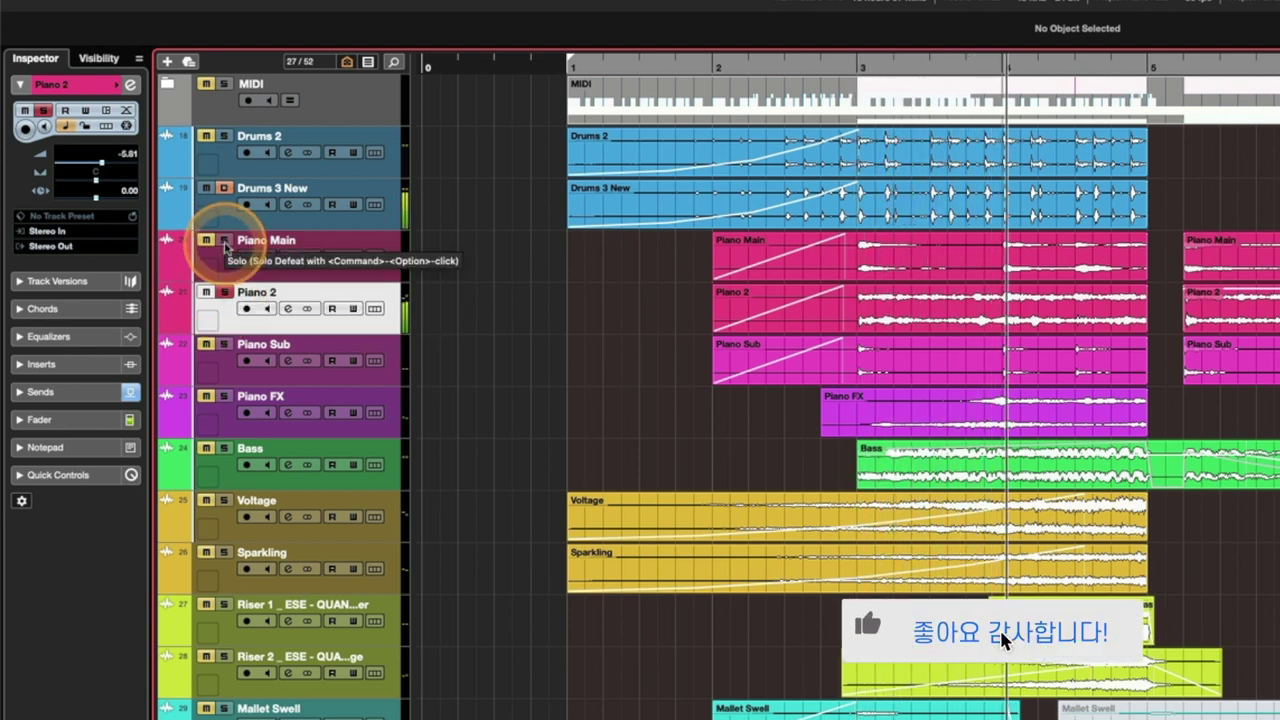
Solo Piano Main and then Piano Sub exclusively, restarting from bar 3 to hear each with the solo-defeated drums
left_click(225, 241)
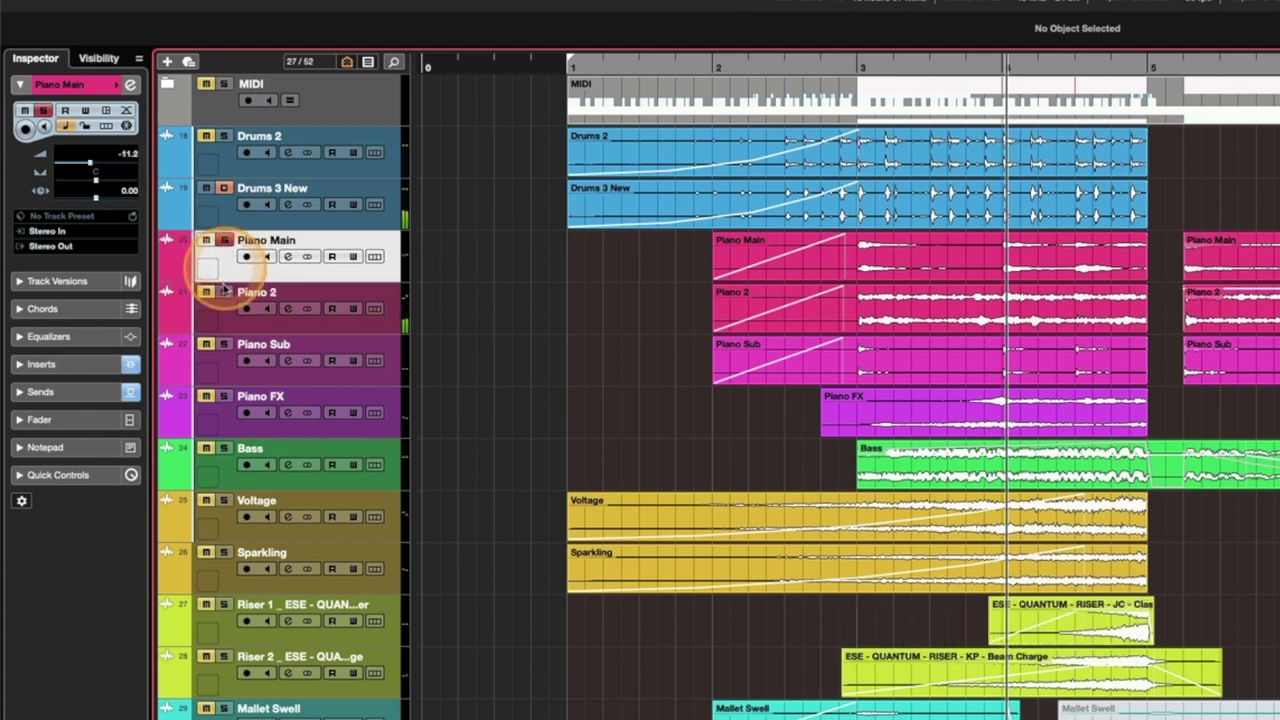
left_click(858, 67)
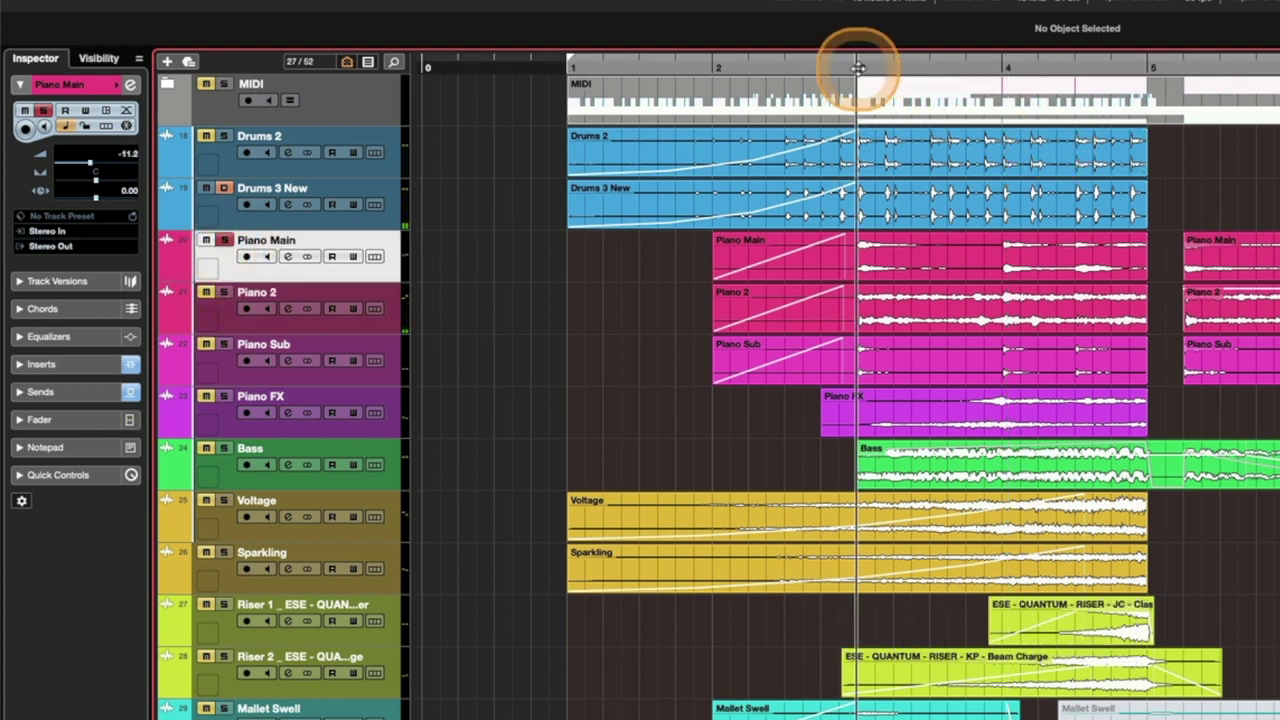
left_click(225, 345)
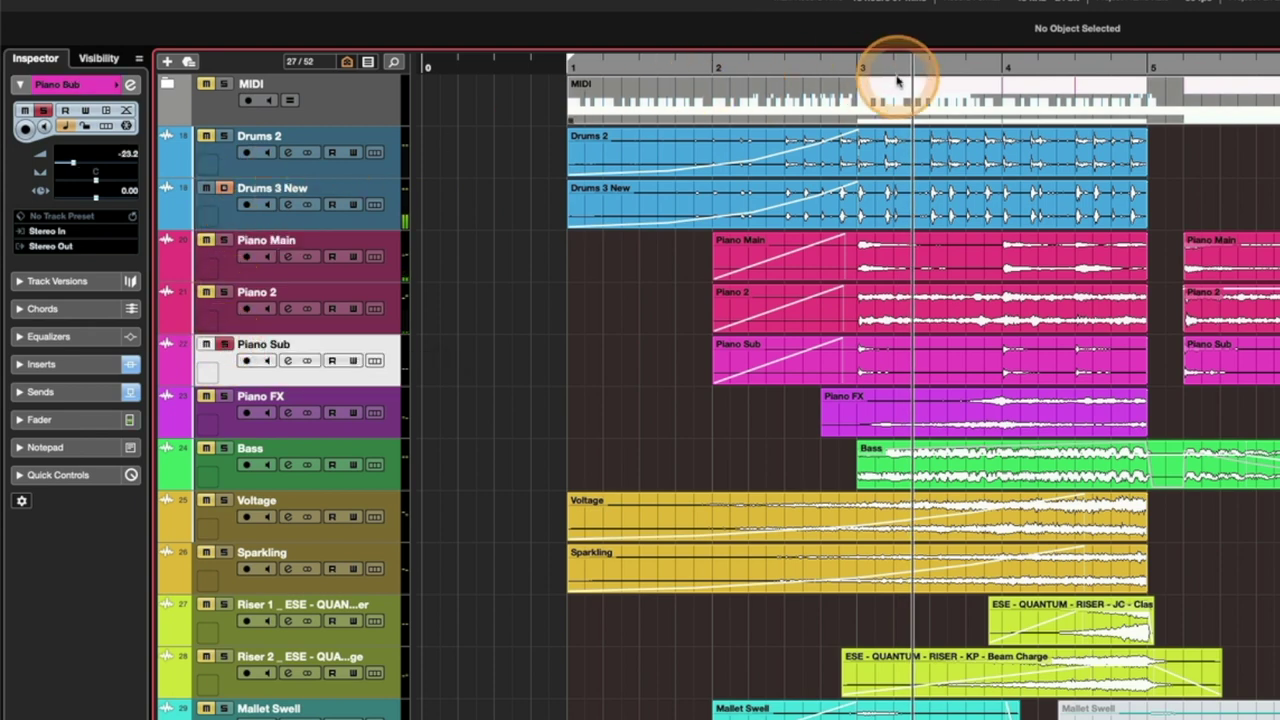
left_click(850, 62)
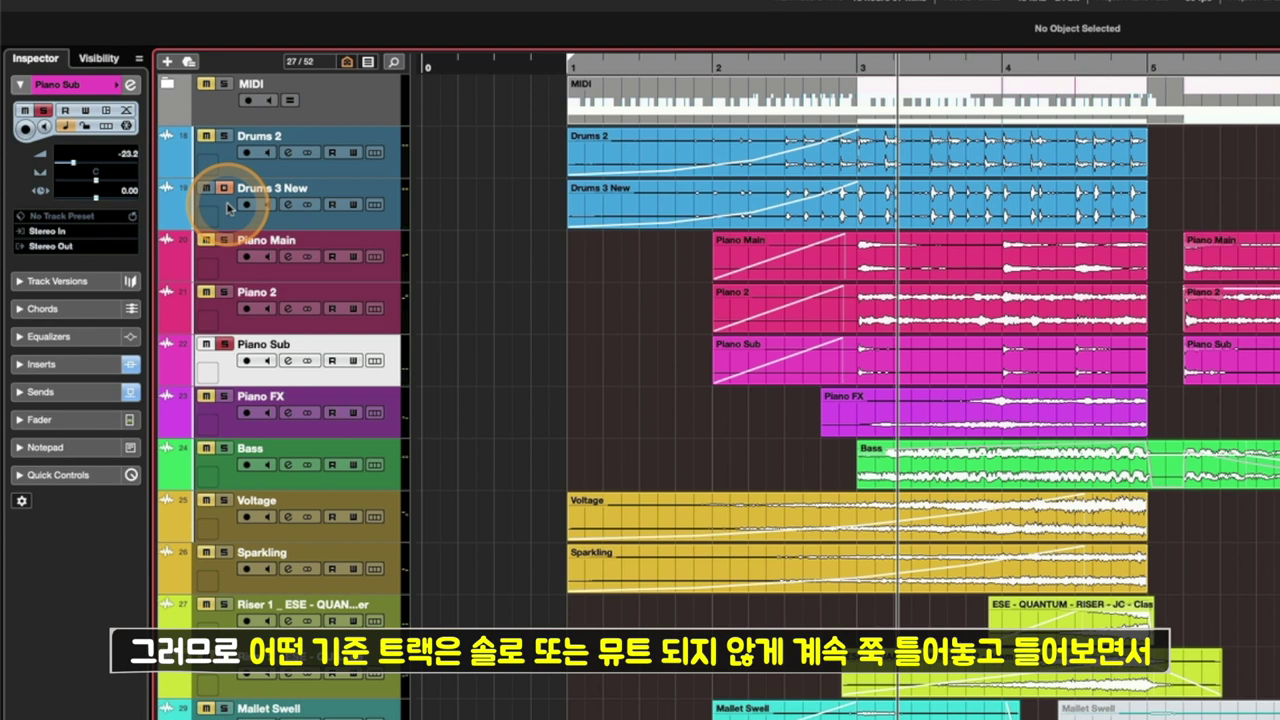
Clear the solo on Piano Sub and turn off Solo Defeat on Drums 3 New
left_click(225, 344)
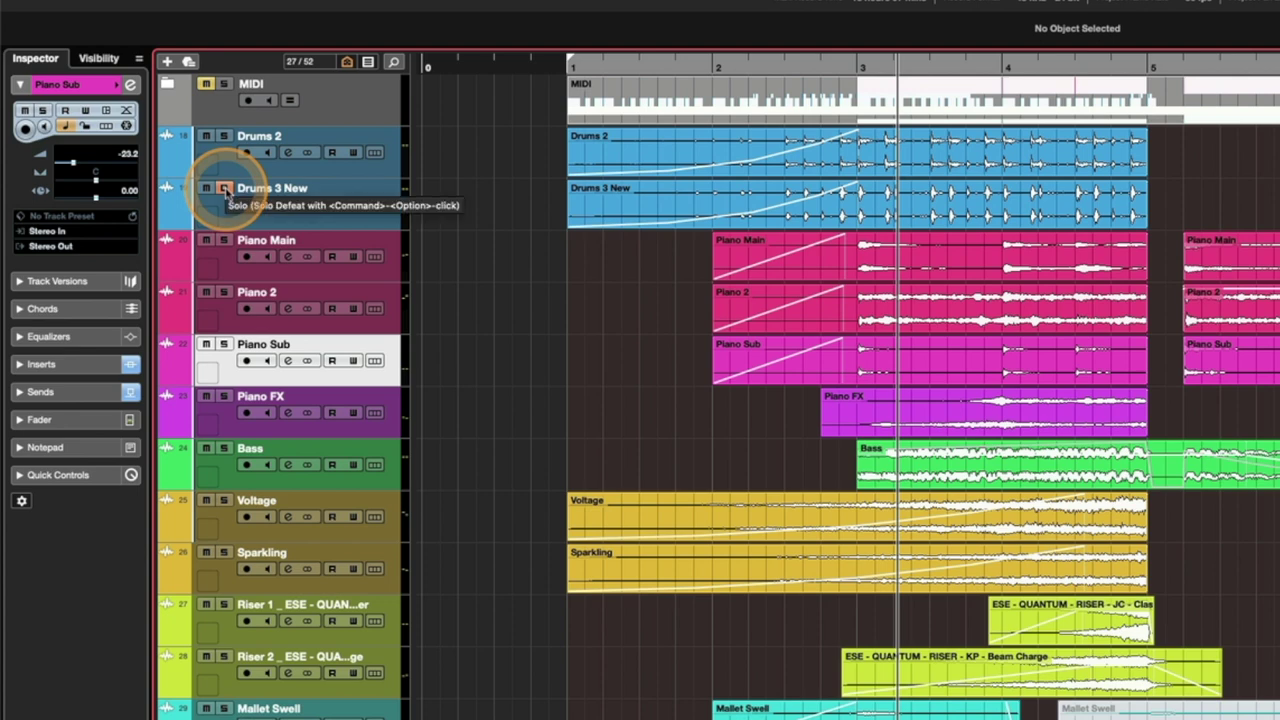
left_click(225, 189)
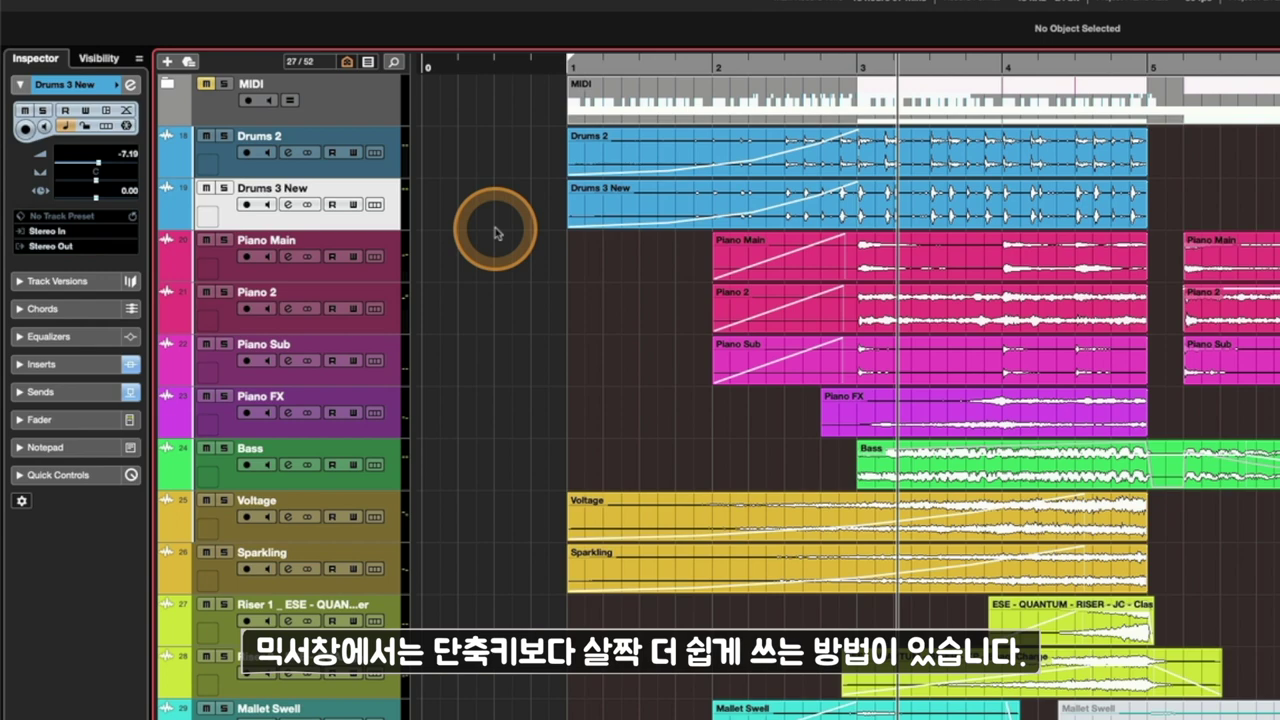
Open the MixConsole, switch Solo Defeat on and off twice for the Voltage channel, and close the mixer
key("F3")
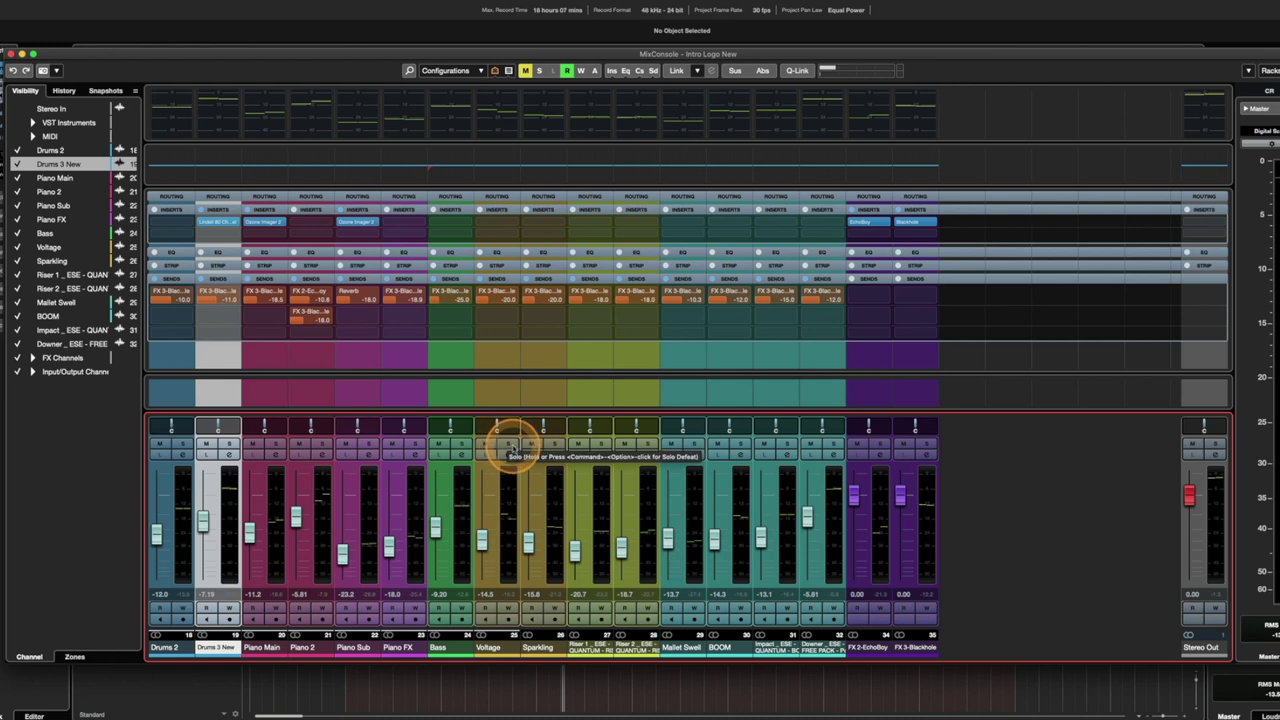
left_click(508, 447)
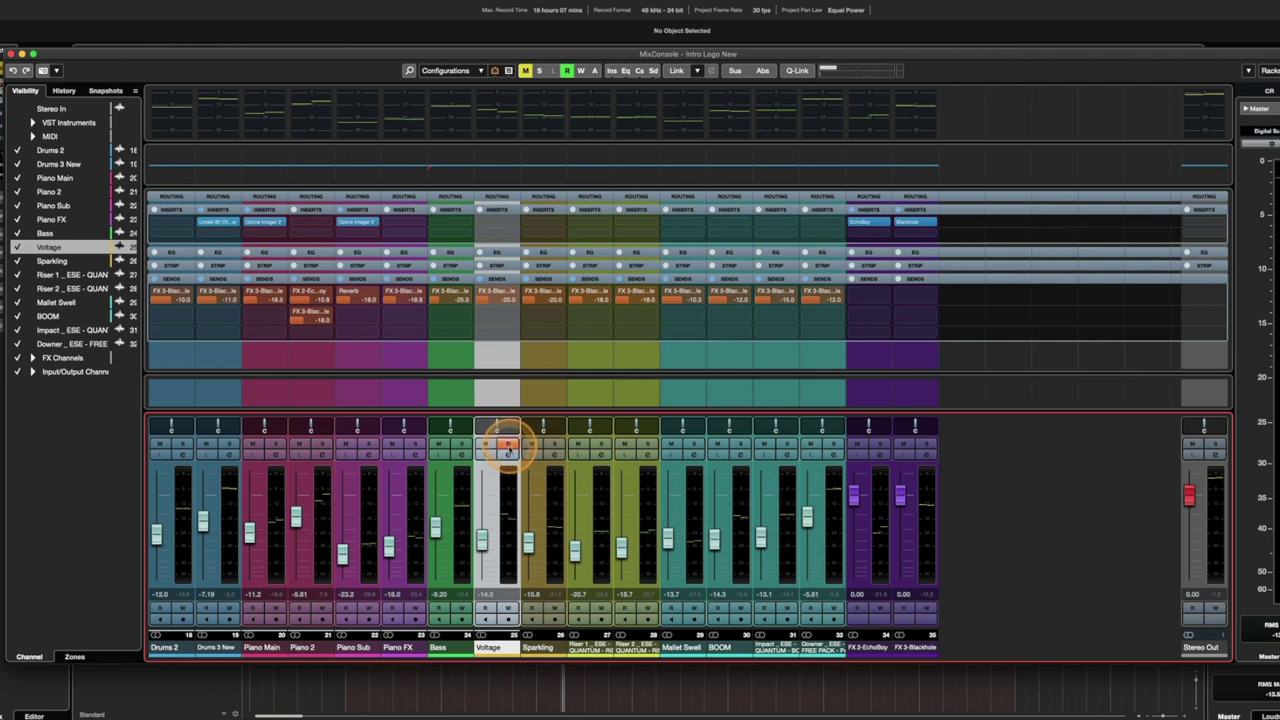
left_click(508, 445)
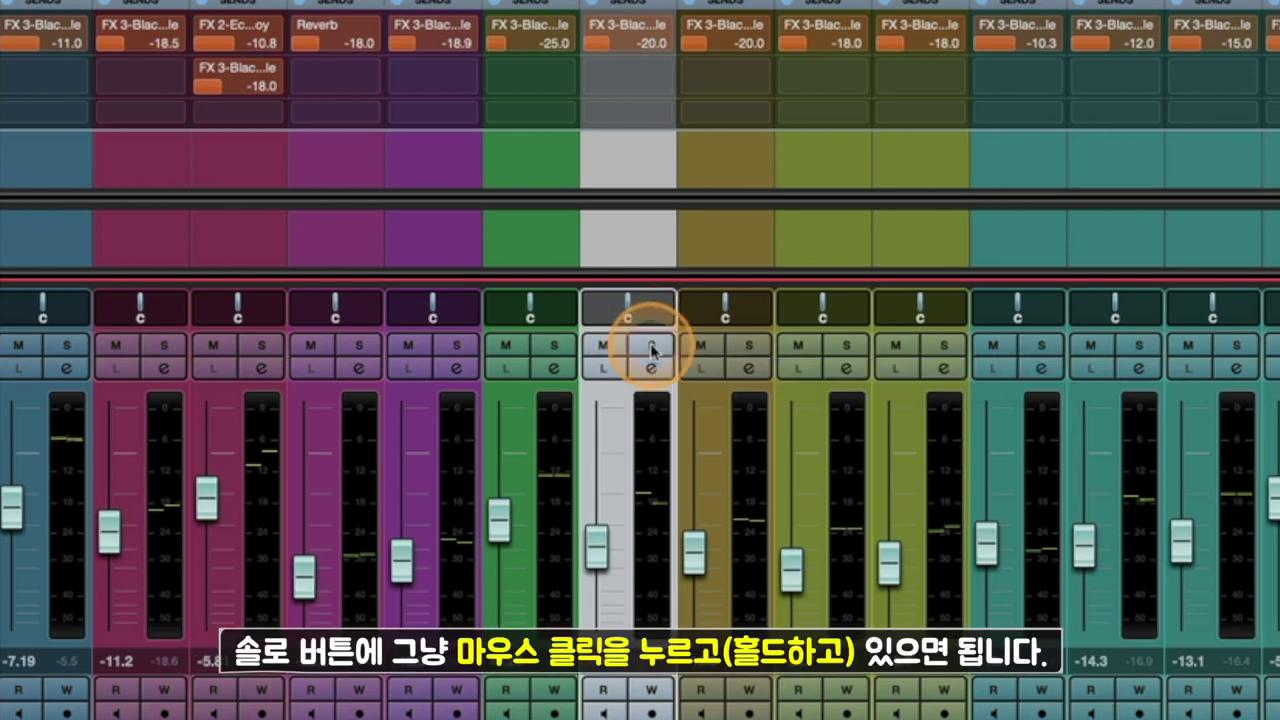
left_click(651, 348)
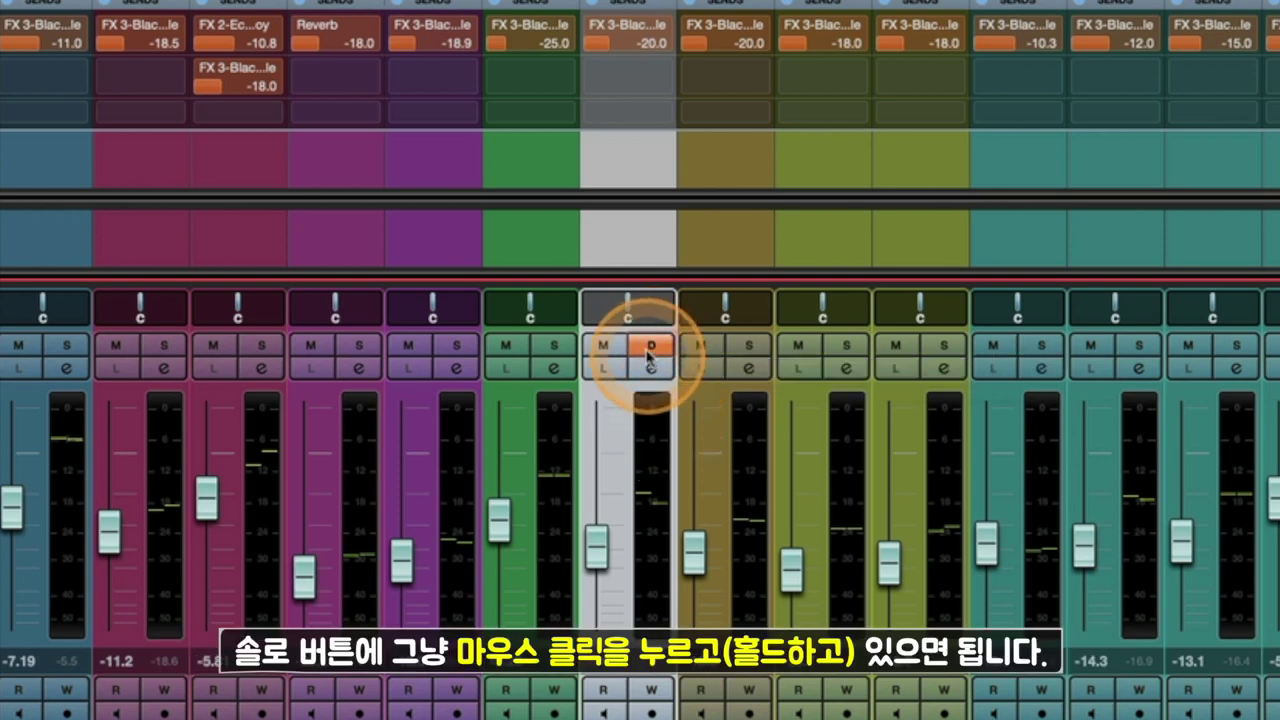
left_click(651, 350)
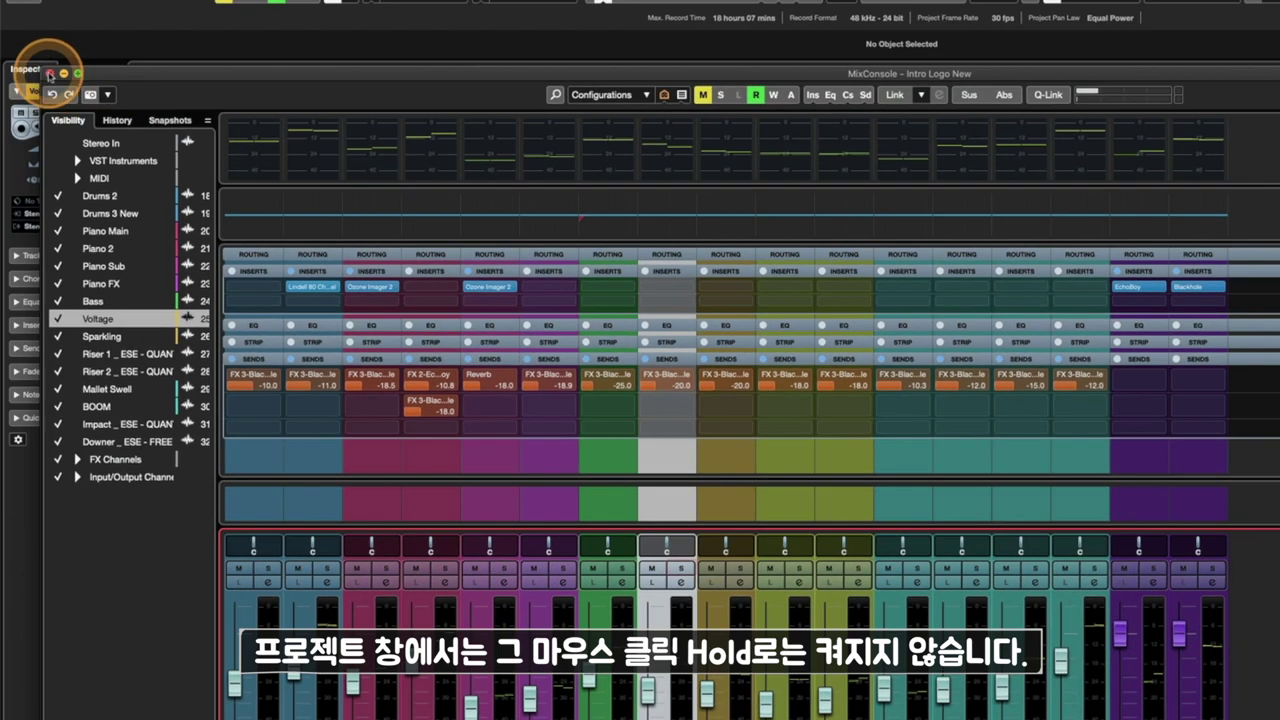
left_click(49, 73)
Solo the Piano Sub track in the project window, then replace the solo with Solo Defeat
left_click(187, 309)
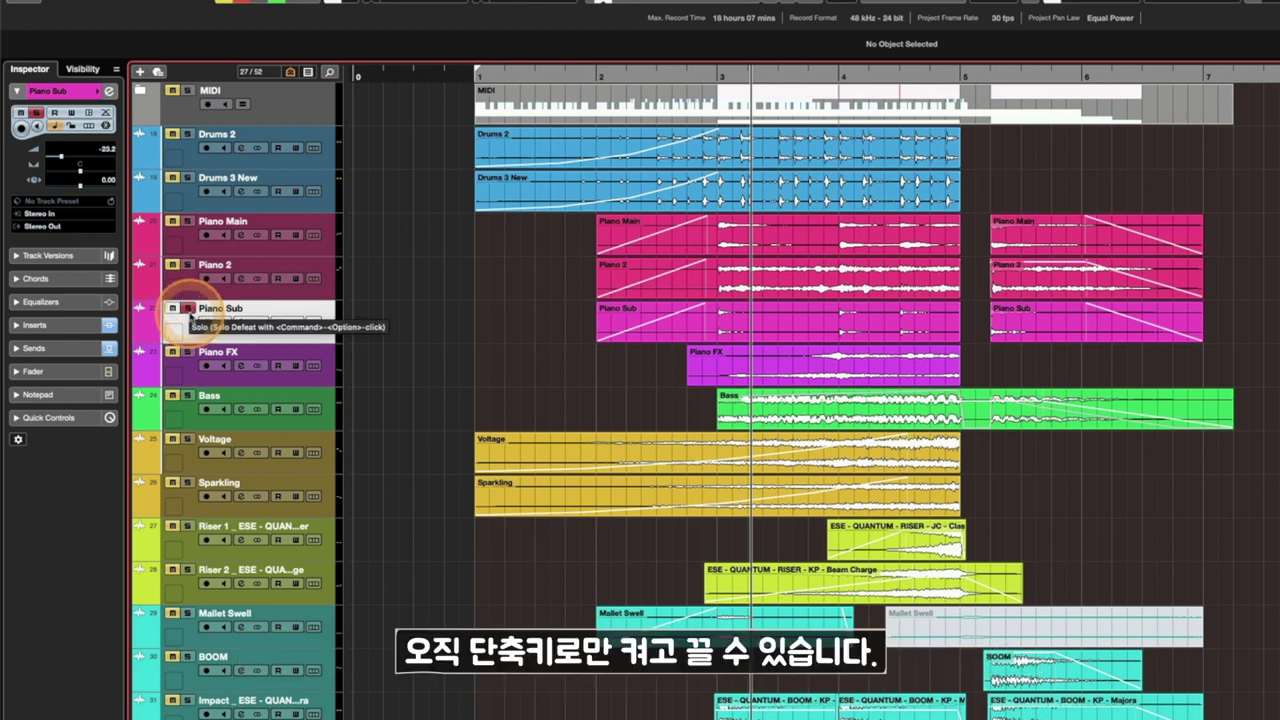
left_click(189, 311)
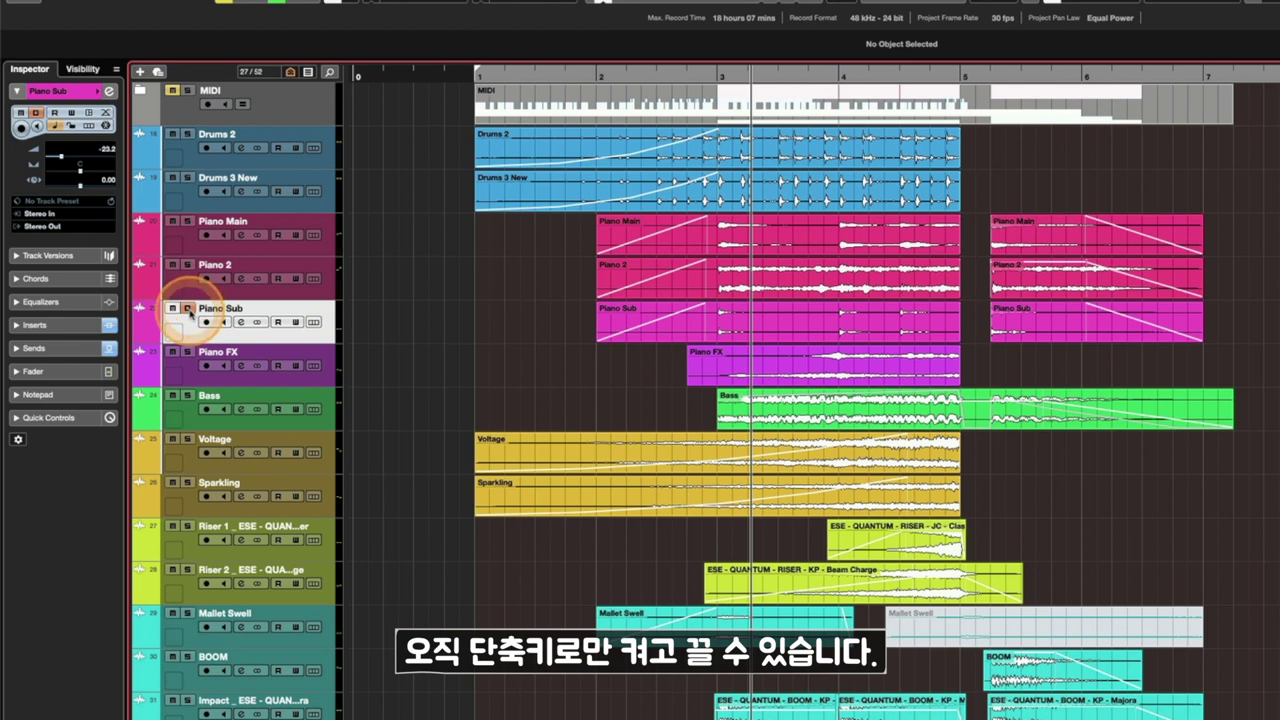